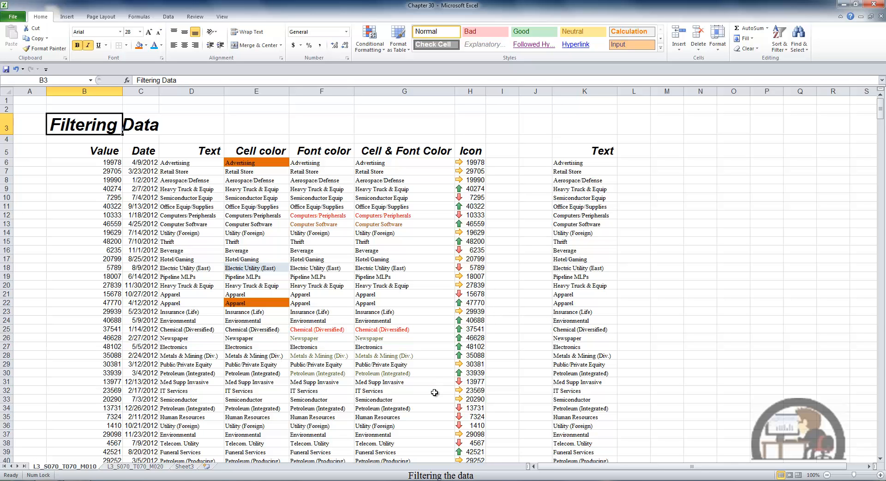
- Turn on filtering for the header cells B5 to K5 and remove the filter again
{"action": "left_click", "coordinate": [782, 37]}
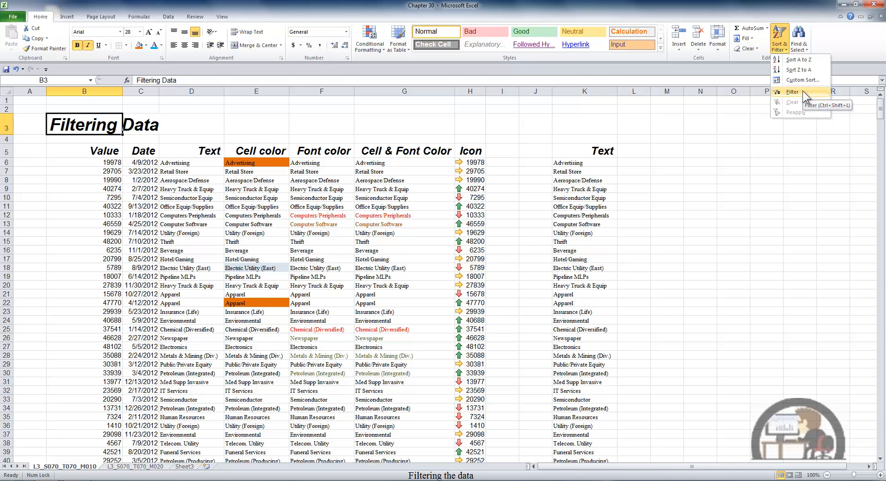
{"action": "left_click", "coordinate": [171, 16]}
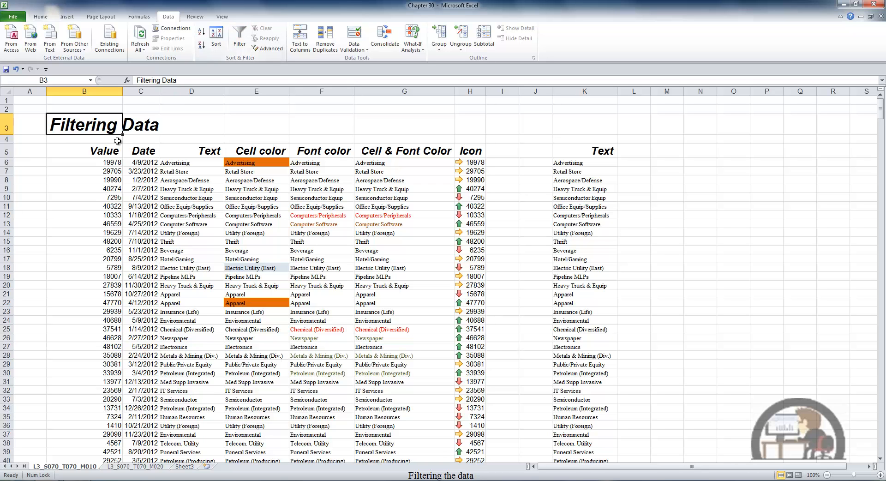
{"action": "left_click_drag", "start_coordinate": [105, 151], "coordinate": [600, 156]}
{"action": "left_click", "coordinate": [247, 28]}
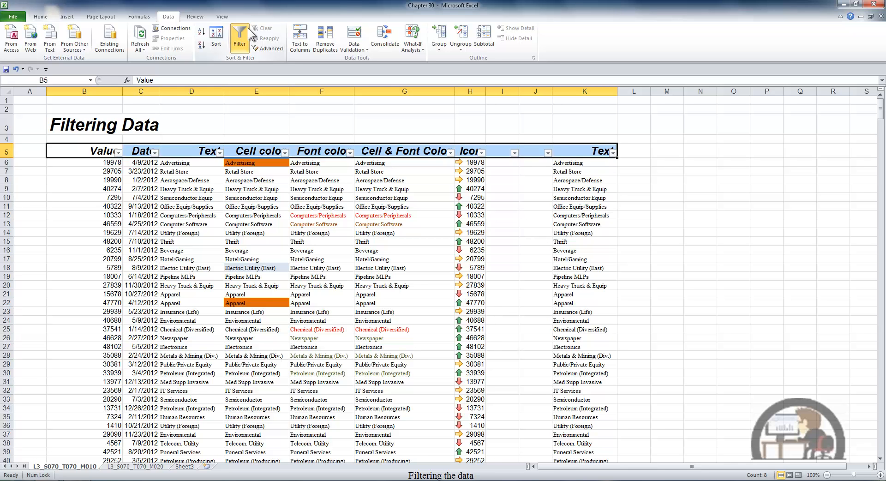
{"action": "left_click", "coordinate": [248, 27]}
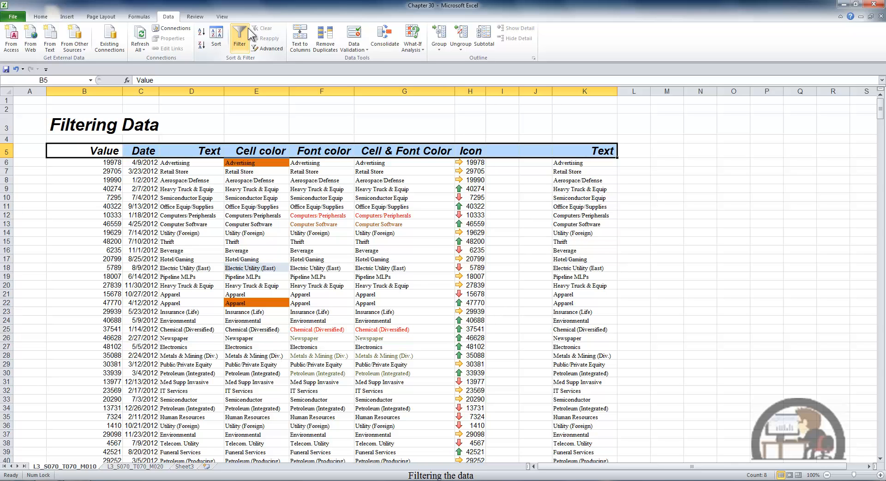
- Turn on filtering for the whole of row 5 and turn it off again
{"action": "left_click", "coordinate": [4, 151]}
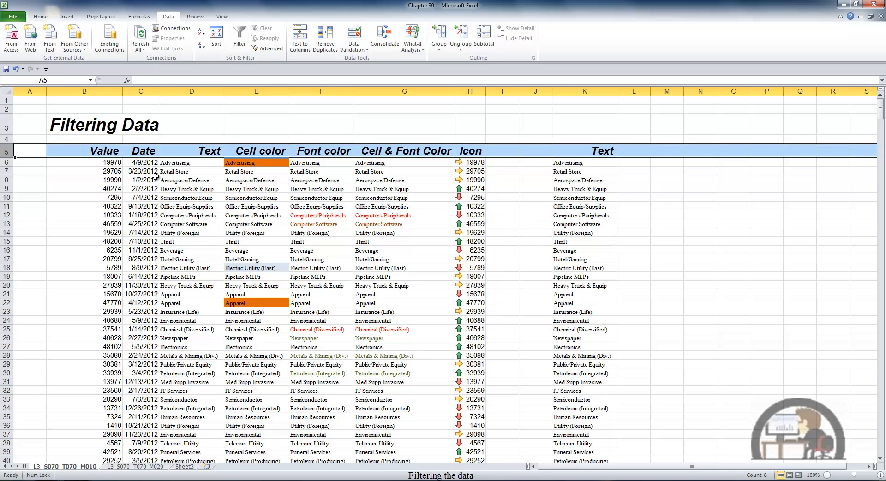
{"action": "left_click", "coordinate": [240, 37]}
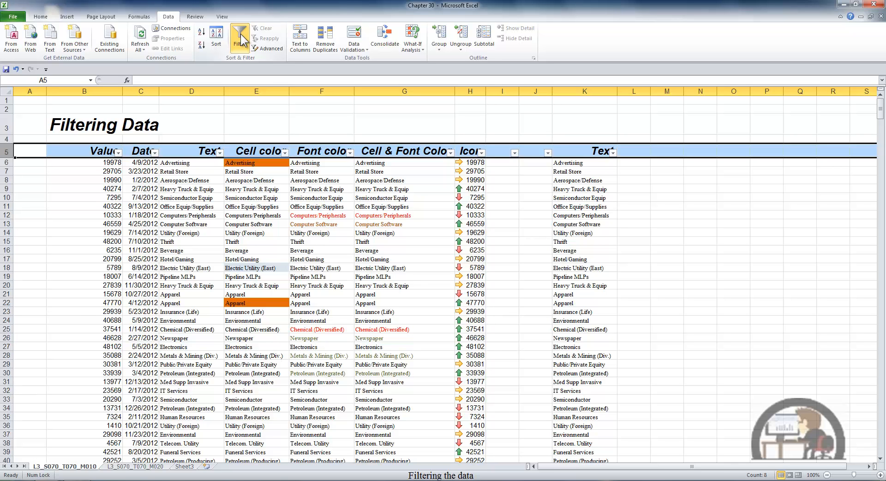
{"action": "left_click", "coordinate": [240, 34]}
- Turn on filtering for the data table containing cell D10
{"action": "left_click", "coordinate": [192, 199]}
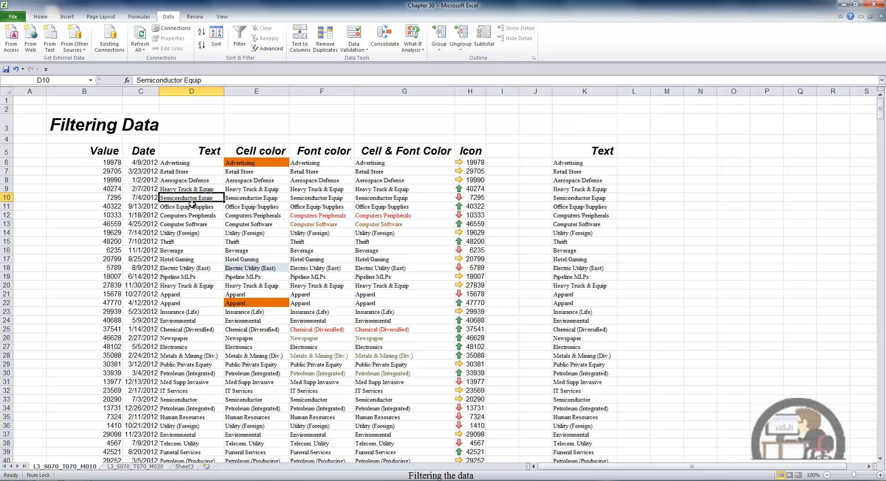
{"action": "left_click", "coordinate": [242, 39]}
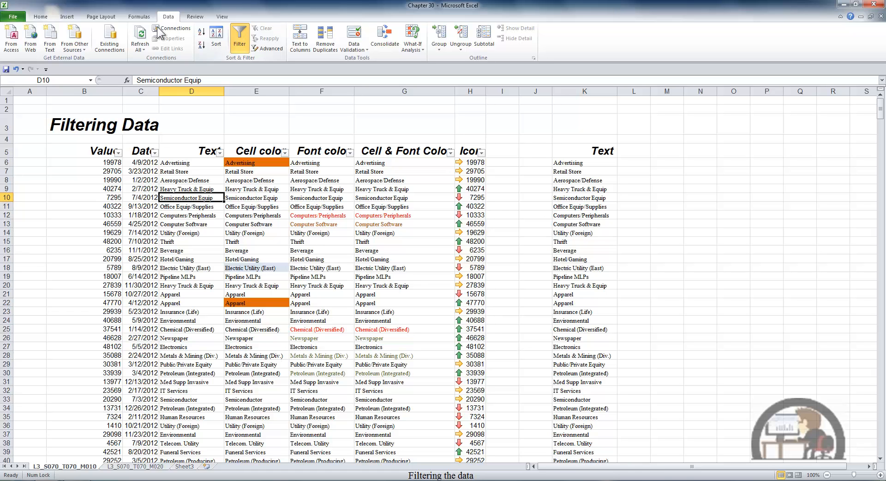
- Make header row 5 taller and middle-align the header cells B5 to H5 vertically
{"action": "left_click_drag", "start_coordinate": [8, 157], "coordinate": [10, 171]}
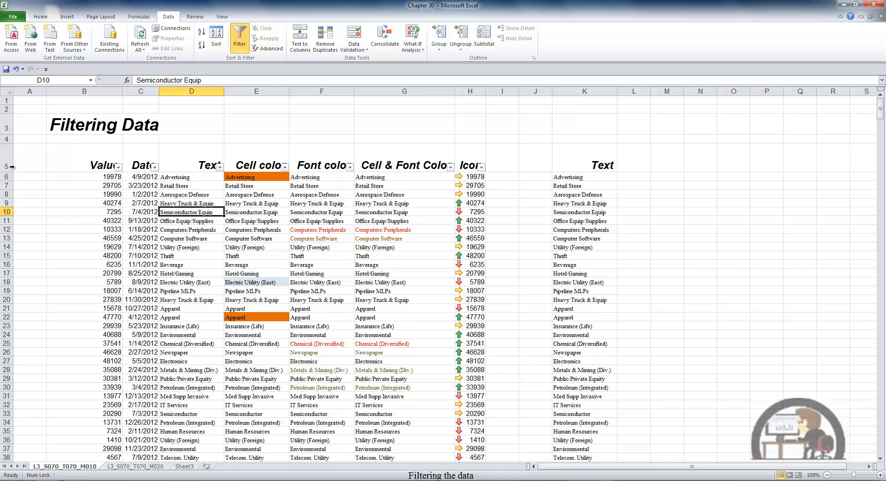
{"action": "left_click", "coordinate": [7, 158]}
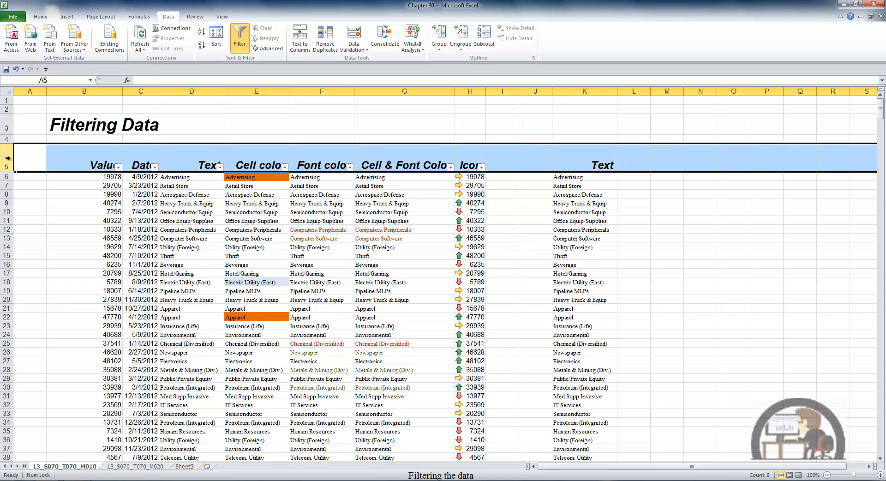
{"action": "left_click_drag", "start_coordinate": [82, 160], "coordinate": [457, 158]}
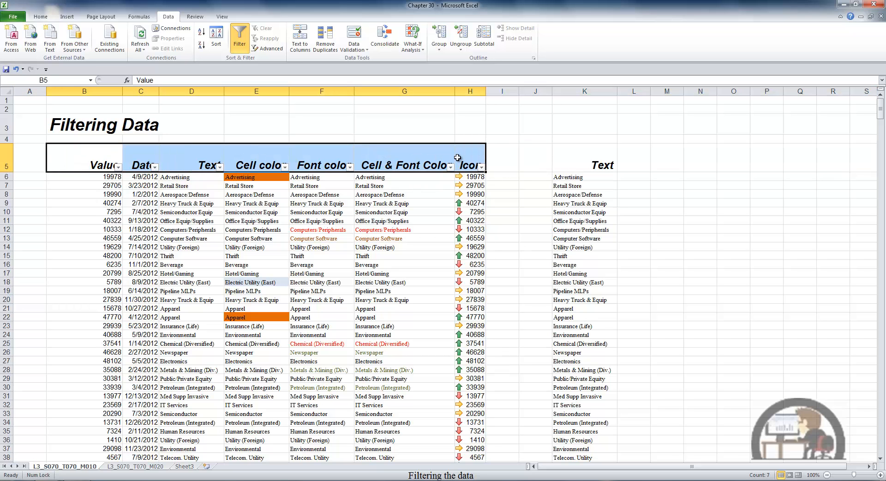
{"action": "left_click", "coordinate": [42, 17]}
{"action": "left_click", "coordinate": [185, 32]}
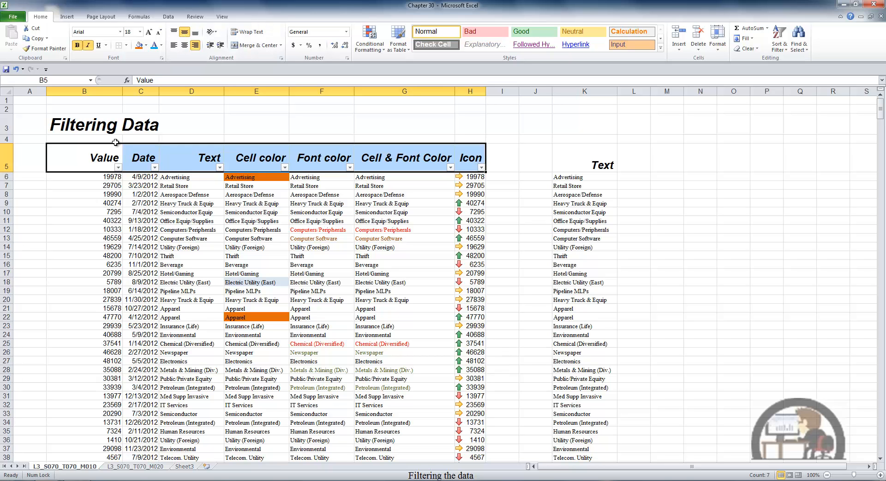
- Filter the Value column to show only 1037, 1088 and 1096
{"action": "left_click", "coordinate": [119, 168]}
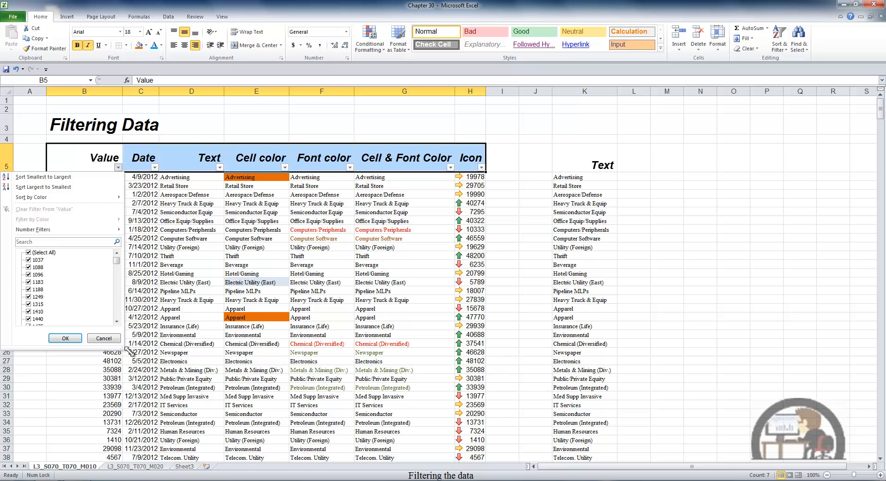
{"action": "left_click_drag", "start_coordinate": [126, 354], "coordinate": [127, 469]}
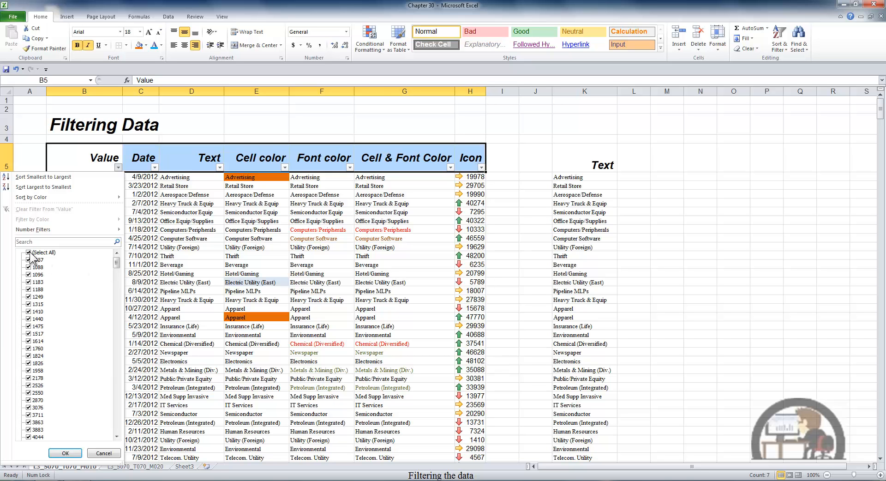
{"action": "left_click", "coordinate": [30, 252]}
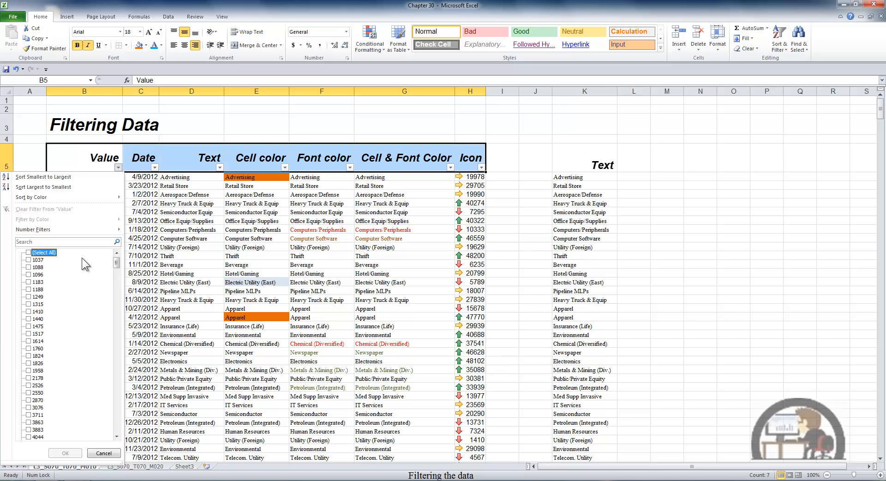
{"action": "left_click", "coordinate": [27, 259]}
{"action": "left_click", "coordinate": [29, 267]}
{"action": "left_click", "coordinate": [29, 274]}
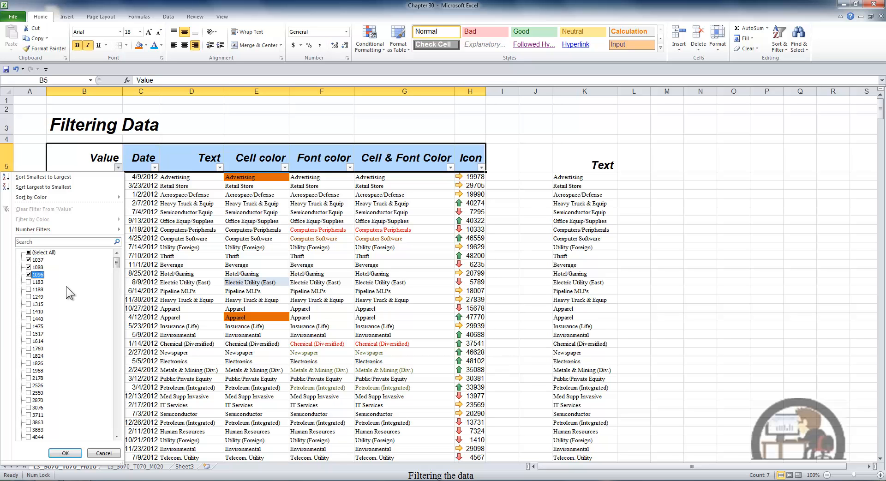
{"action": "left_click", "coordinate": [69, 453]}
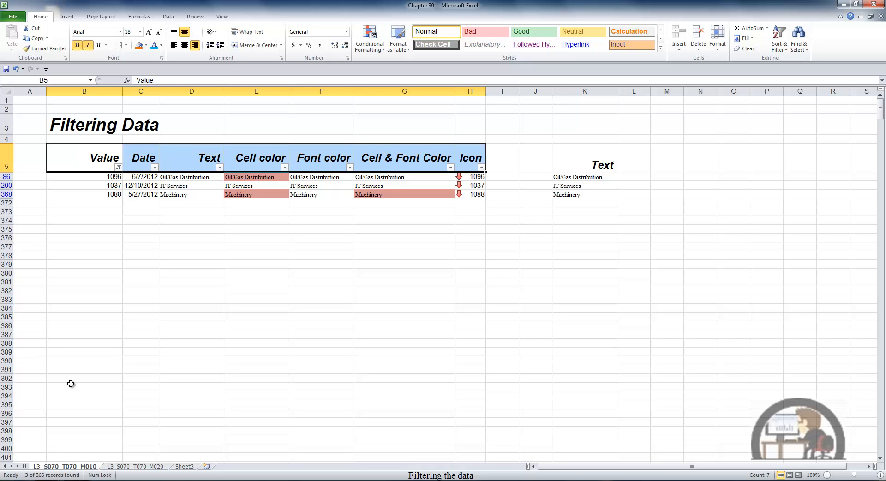
- Reselect all values in the Value column's filter to show every record
{"action": "left_click", "coordinate": [119, 168]}
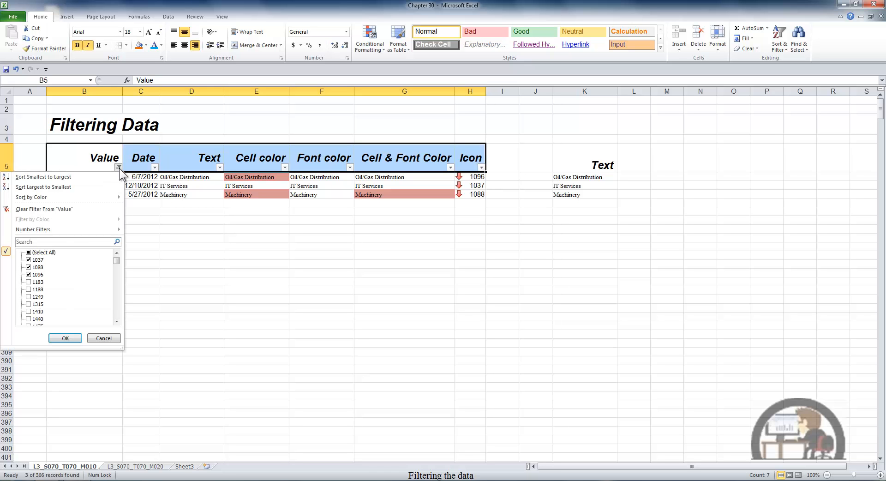
{"action": "left_click", "coordinate": [28, 252]}
{"action": "left_click", "coordinate": [67, 338]}
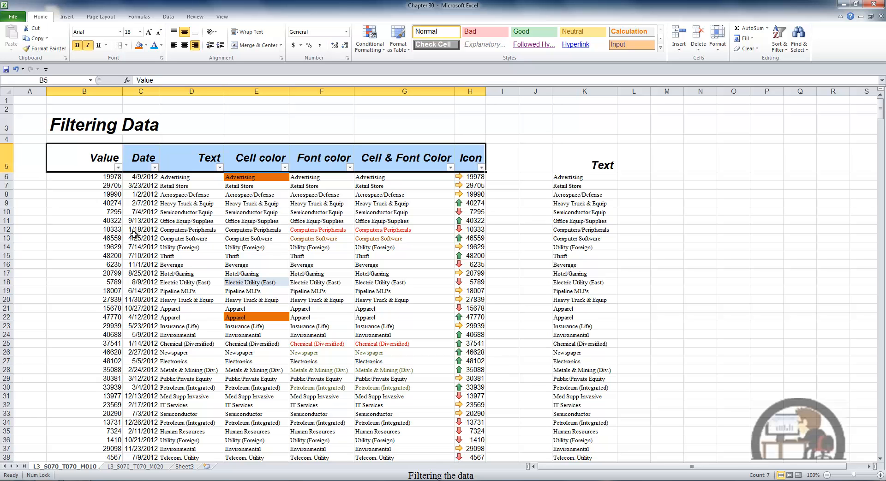
- Examine how the Date column's filter list groups dates by year, month and the days of January, and close it without filtering
{"action": "left_click", "coordinate": [155, 168]}
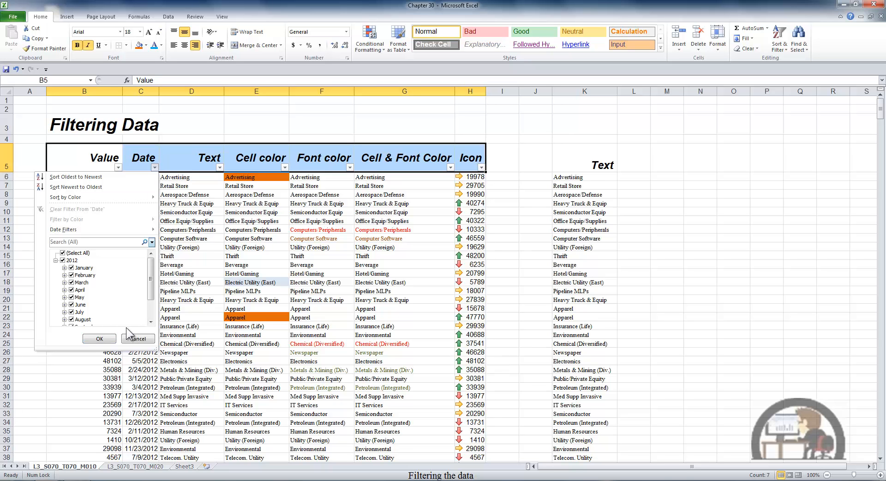
{"action": "left_click_drag", "start_coordinate": [156, 345], "coordinate": [186, 410]}
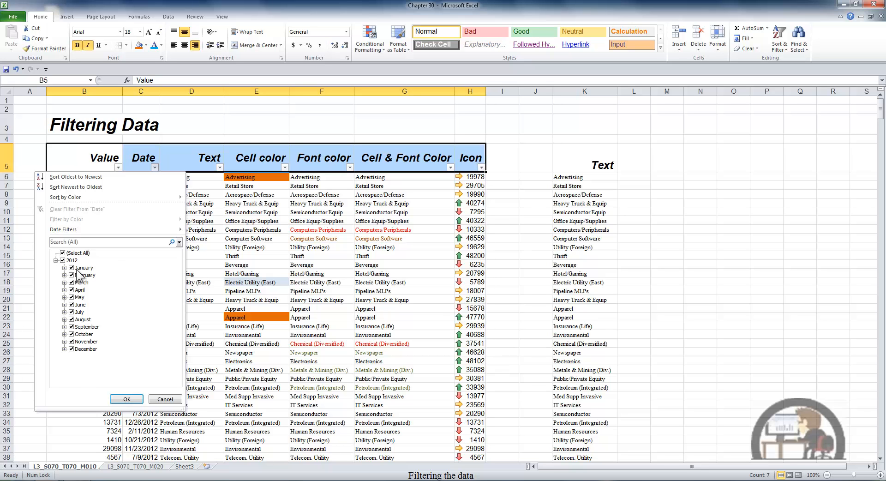
{"action": "double_click", "coordinate": [78, 269]}
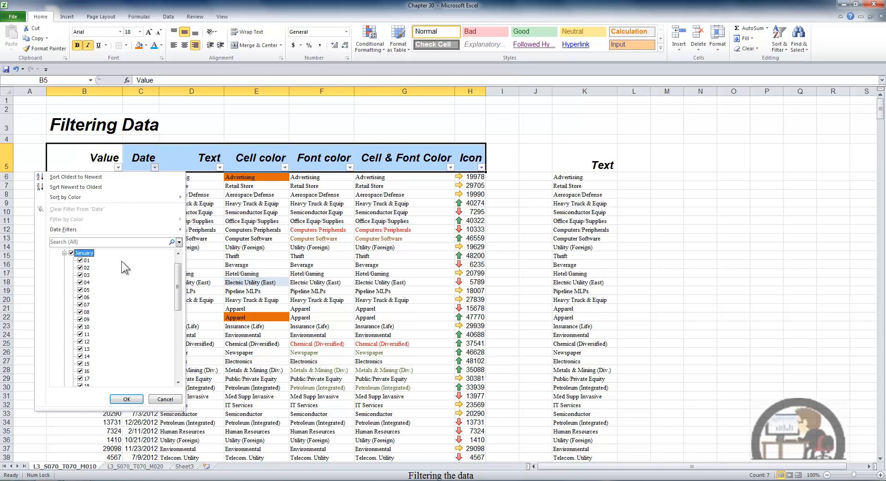
{"action": "left_click", "coordinate": [65, 253]}
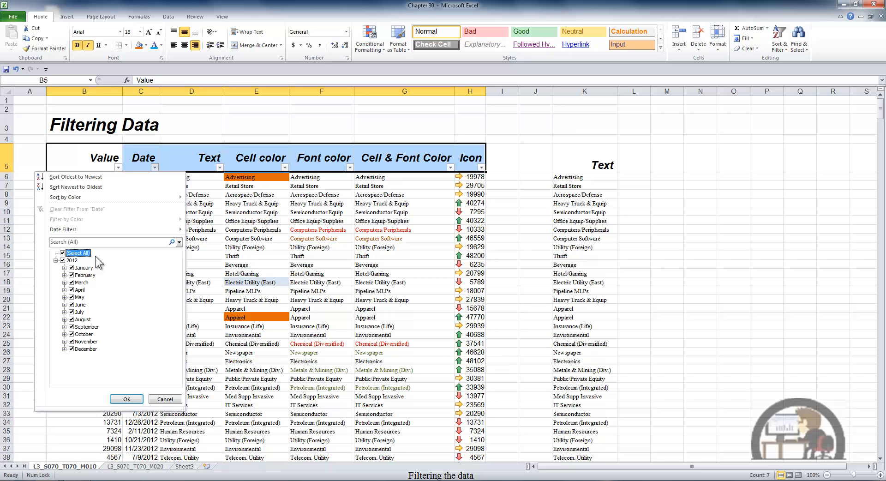
{"action": "key", "text": "Escape"}
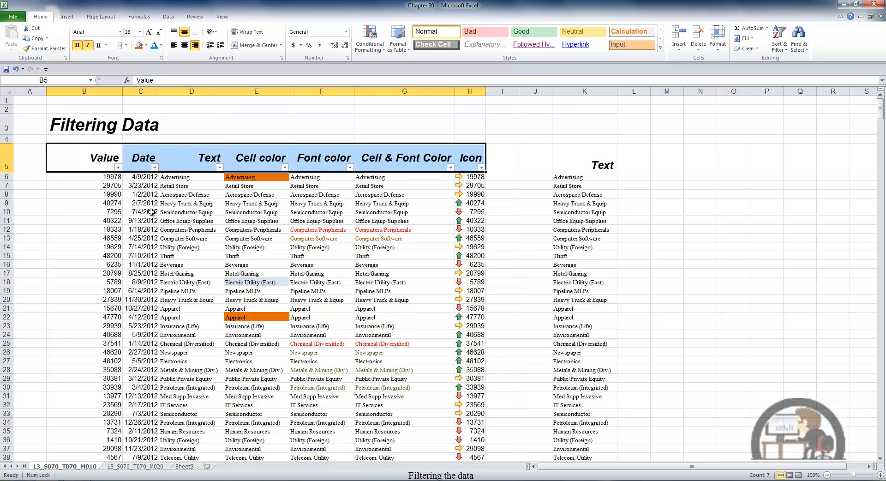
- Examine the workbook's advanced option for grouping dates in the AutoFilter menu, and view the Date column's filter list
{"action": "left_click", "coordinate": [151, 212]}
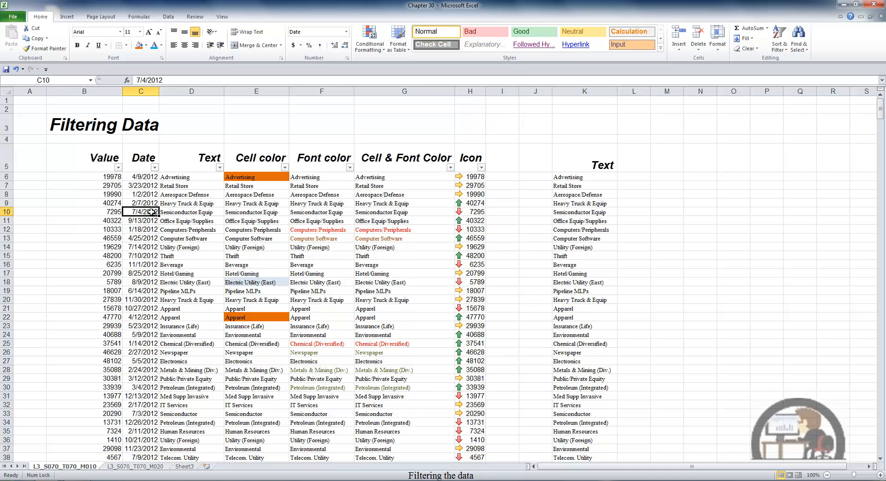
{"action": "key", "text": "alt+f"}
{"action": "key", "text": "t"}
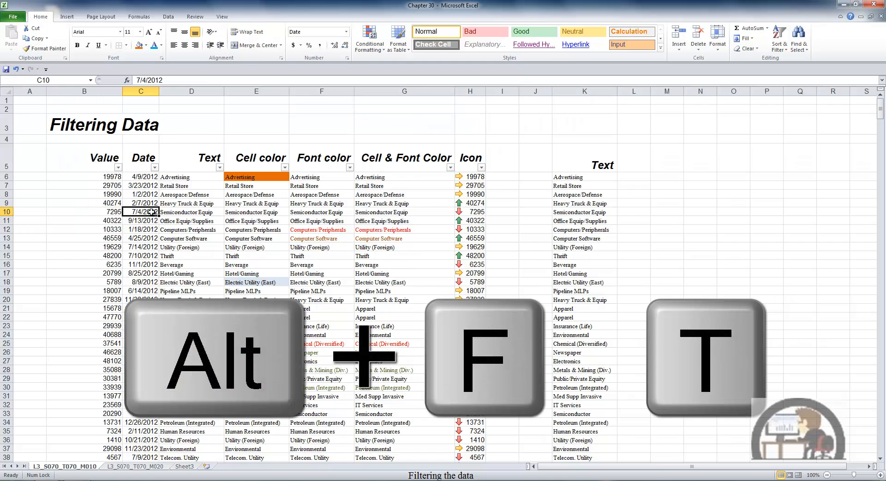
{"action": "left_click", "coordinate": [304, 159]}
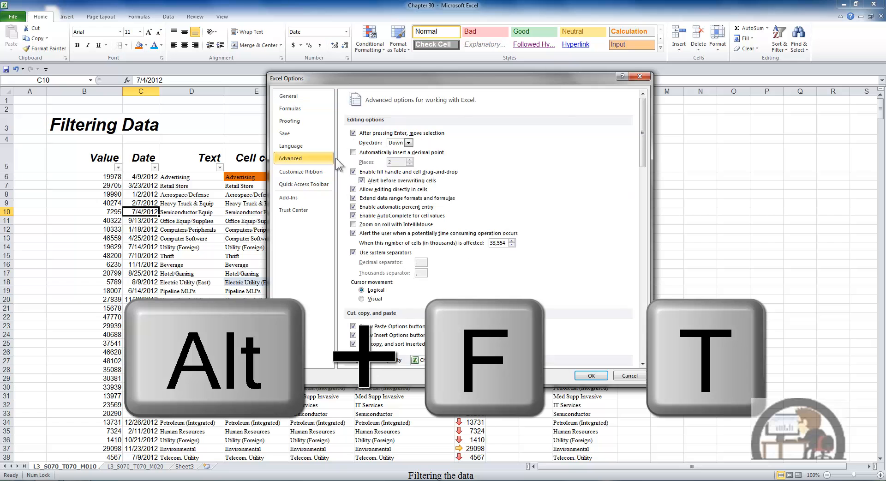
{"action": "left_click_drag", "start_coordinate": [643, 158], "coordinate": [651, 285]}
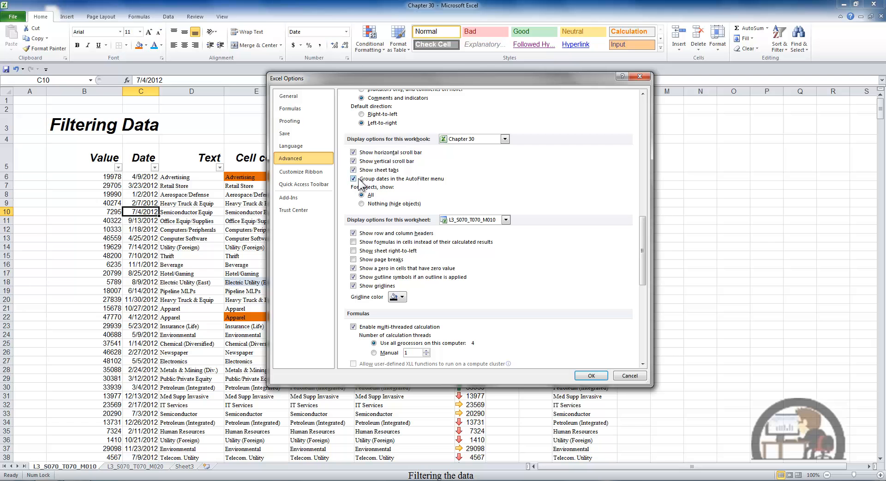
{"action": "left_click", "coordinate": [591, 375]}
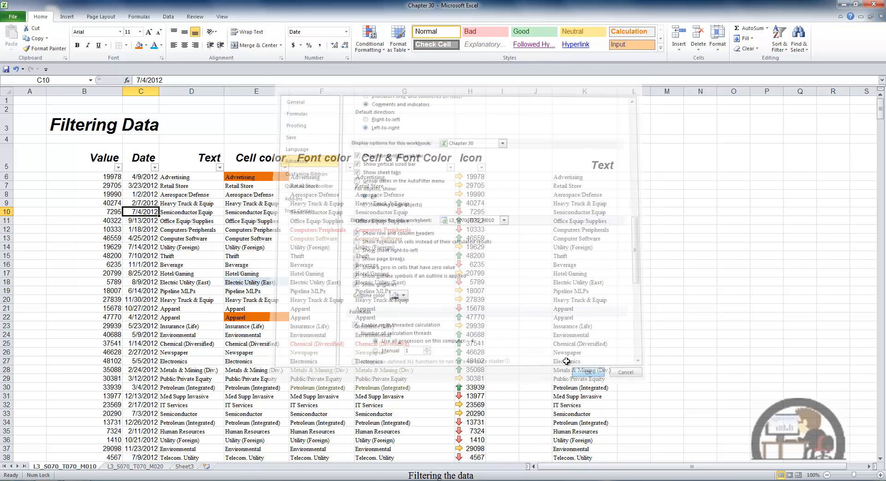
{"action": "left_click", "coordinate": [155, 167]}
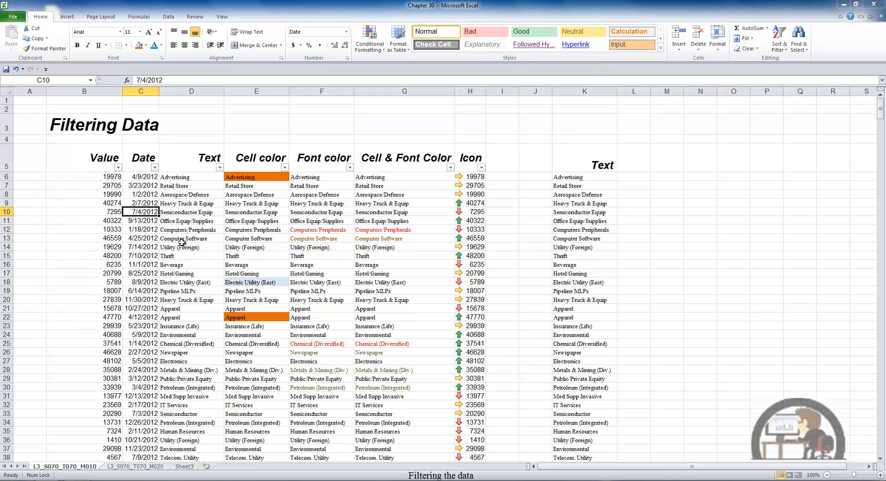
- Filter the Text column to the entries matching the search text "ad"
{"action": "left_click", "coordinate": [220, 168]}
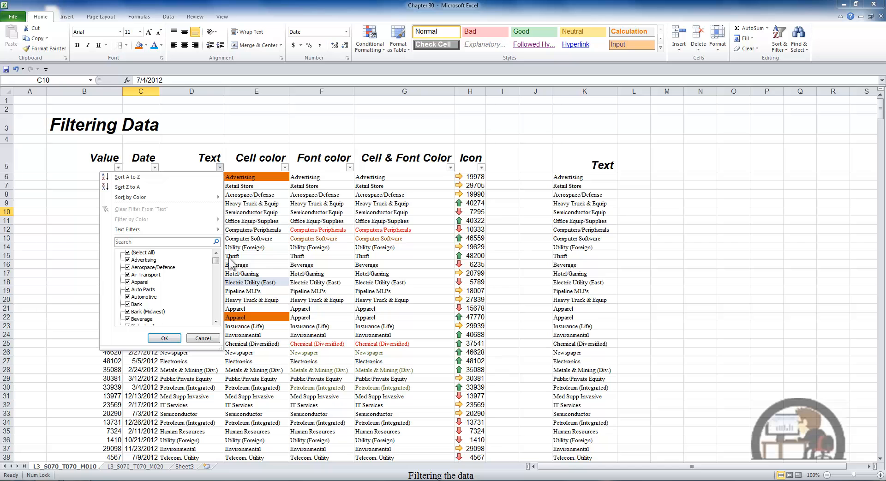
{"action": "left_click_drag", "start_coordinate": [224, 353], "coordinate": [226, 469]}
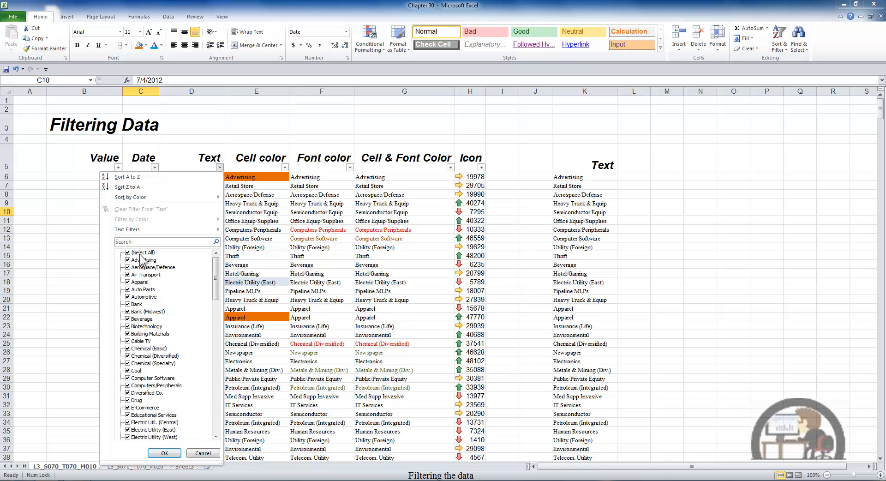
{"action": "left_click", "coordinate": [155, 242]}
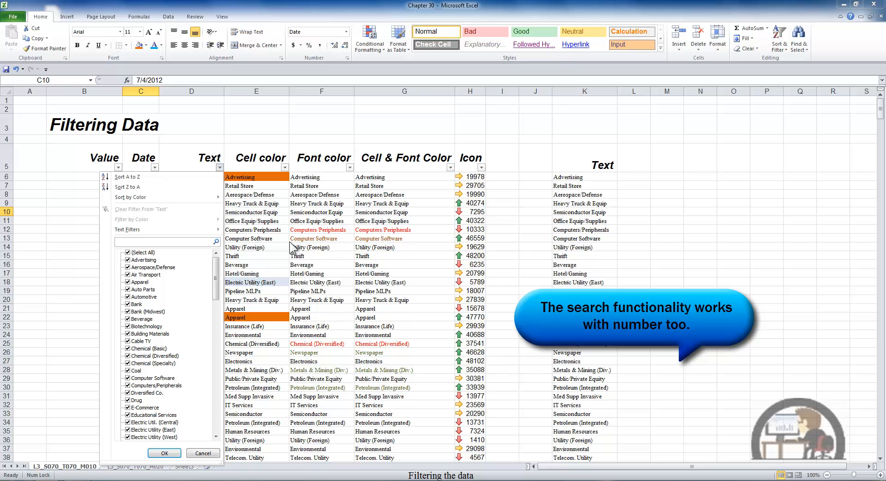
{"action": "type", "text": "ad"}
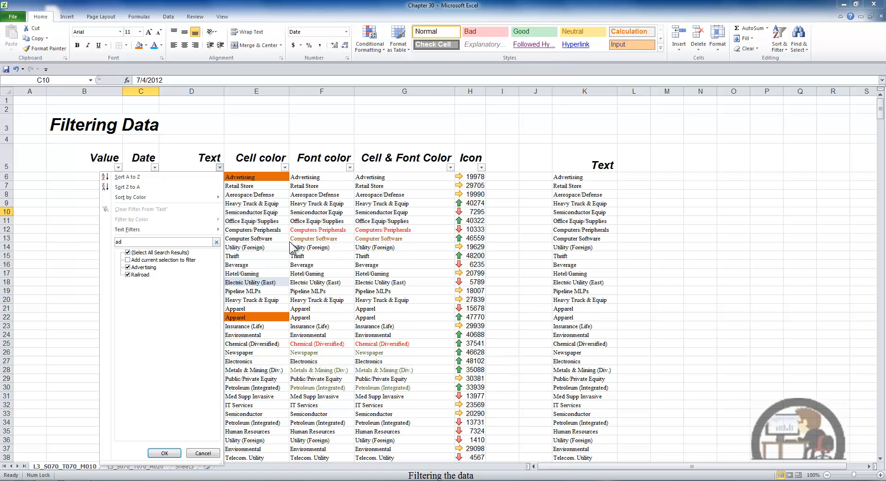
{"action": "left_click", "coordinate": [164, 453]}
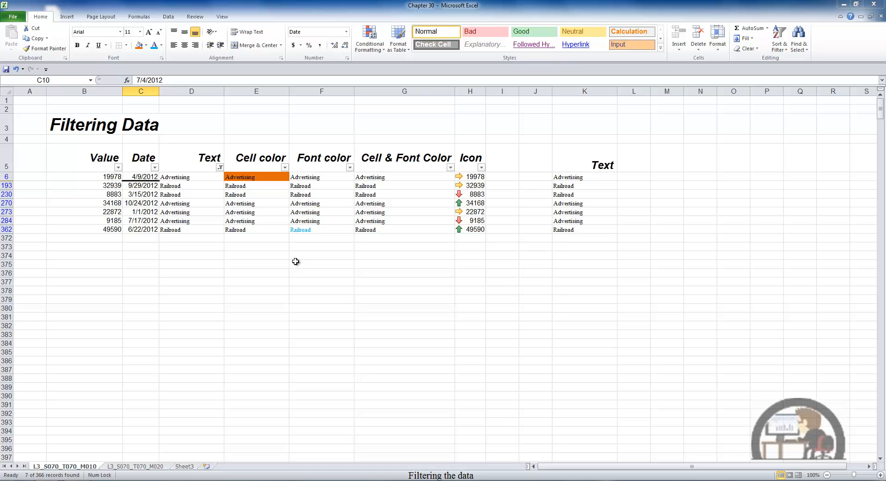
- Refilter the Text column to the entries beginning with "a" by searching its filter list for "a*"
{"action": "left_click", "coordinate": [220, 167]}
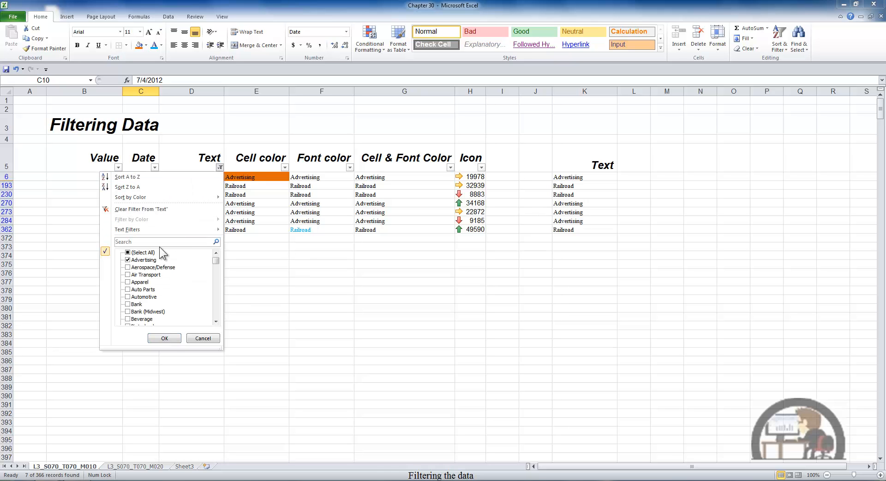
{"action": "left_click", "coordinate": [129, 253]}
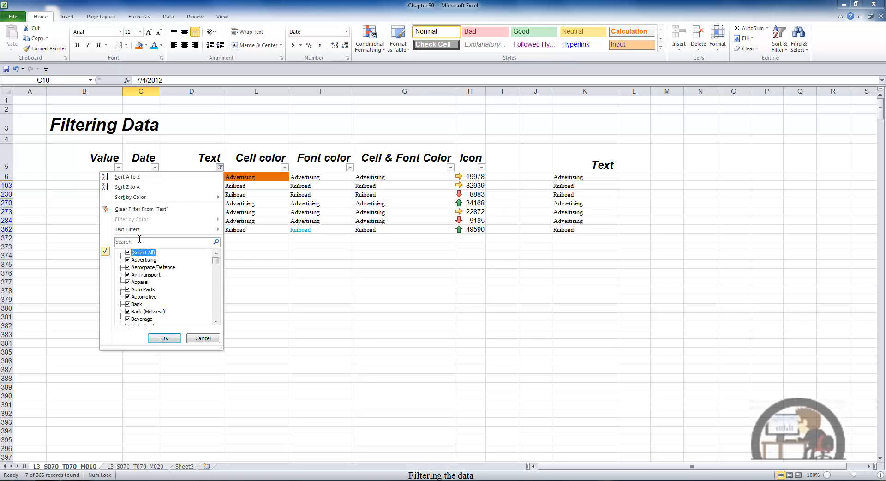
{"action": "left_click", "coordinate": [140, 240]}
{"action": "type", "text": "a*"}
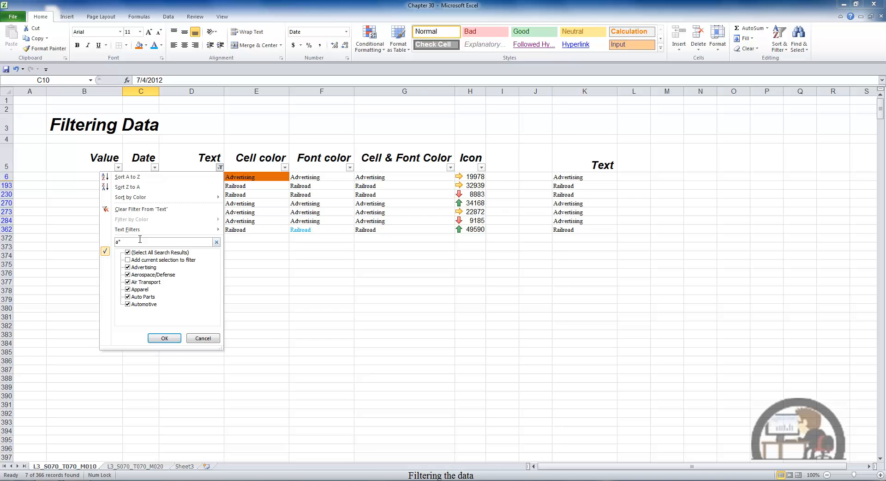
{"action": "left_click", "coordinate": [175, 337]}
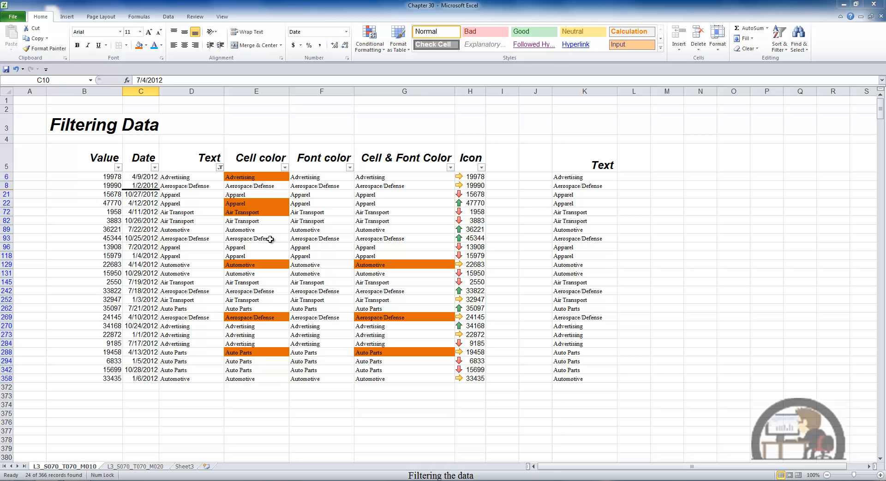
- Clear the Text column's filter and turn off the filter arrows on the table headers
{"action": "left_click", "coordinate": [220, 167]}
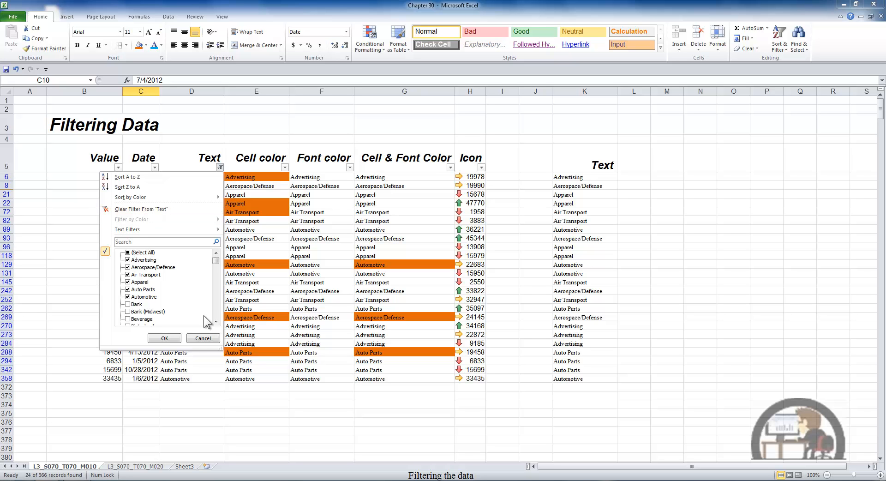
{"action": "left_click", "coordinate": [205, 338]}
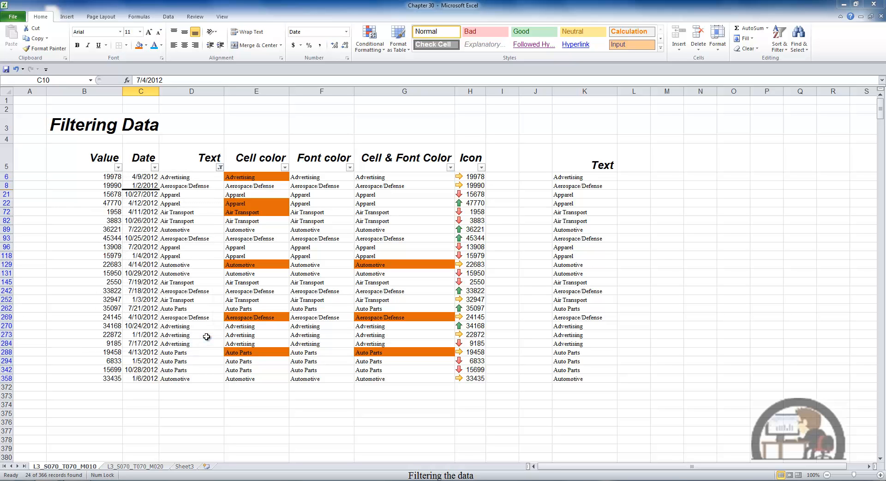
{"action": "left_click", "coordinate": [169, 17]}
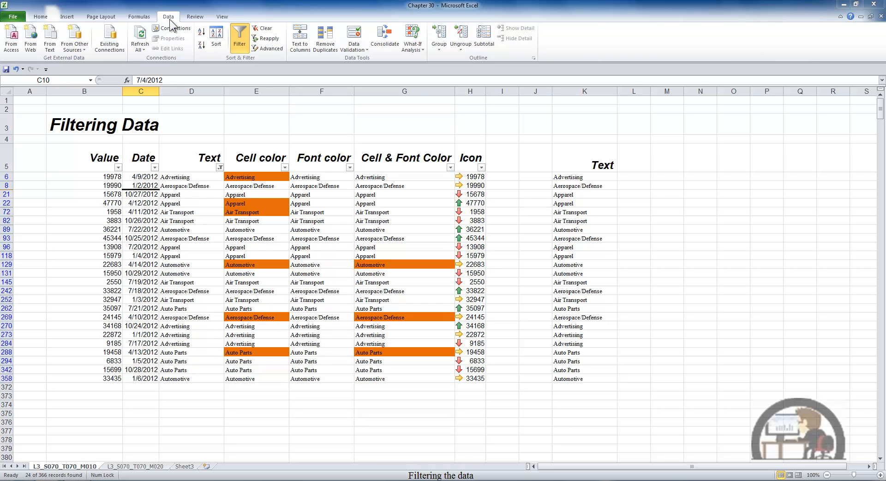
{"action": "left_click", "coordinate": [264, 29]}
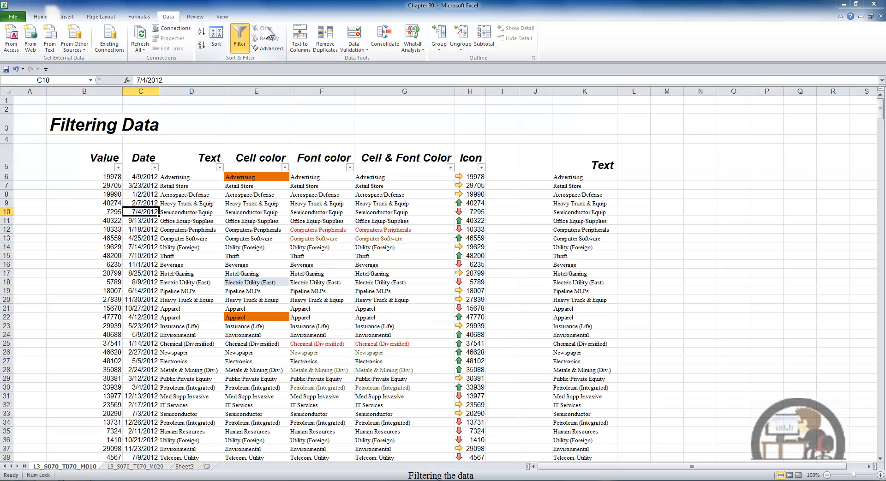
{"action": "left_click", "coordinate": [243, 34]}
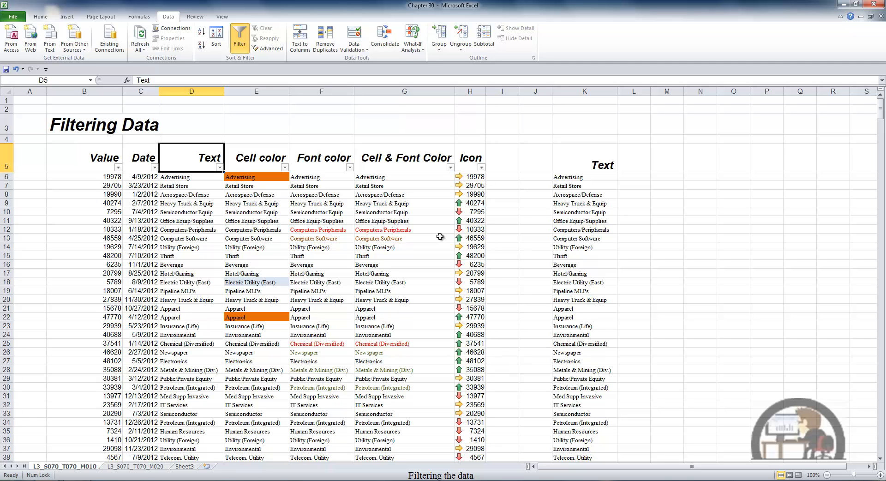
- Filter the Text column by the value of the Computer Software cell D13, and clear the filter
{"action": "left_click", "coordinate": [203, 239]}
{"action": "right_click", "coordinate": [204, 240]}
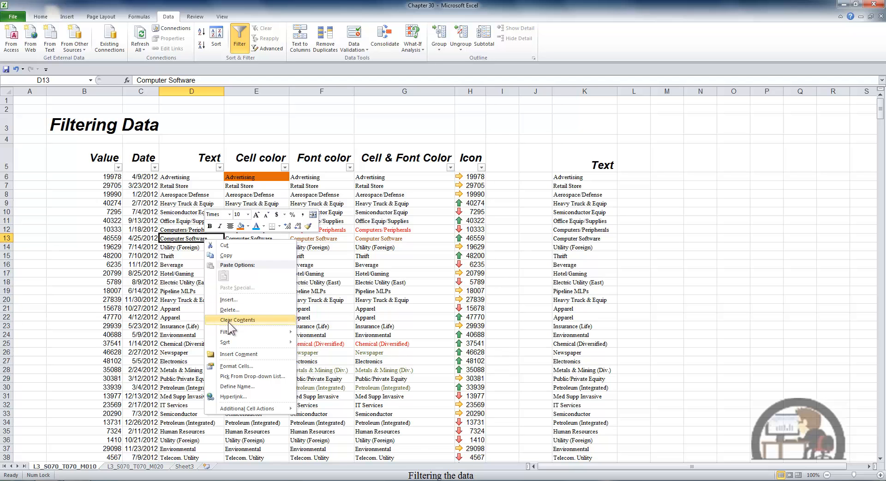
{"action": "mouse_move", "coordinate": [228, 335]}
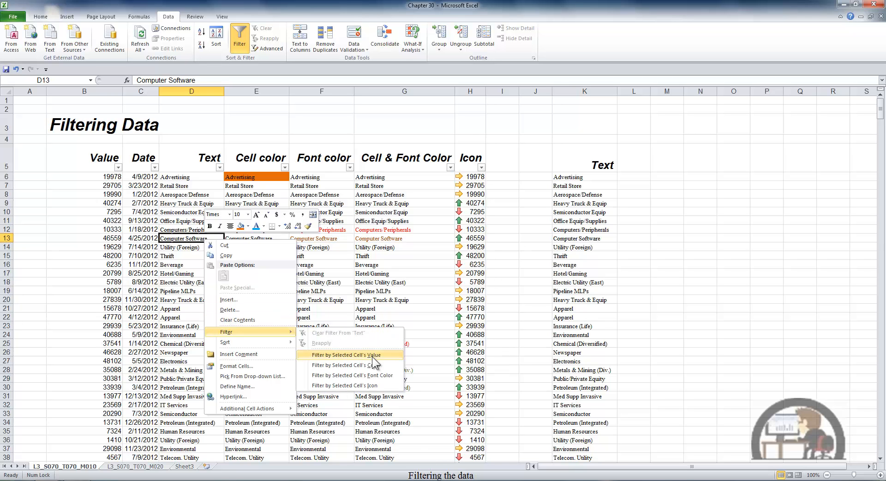
{"action": "left_click", "coordinate": [373, 357]}
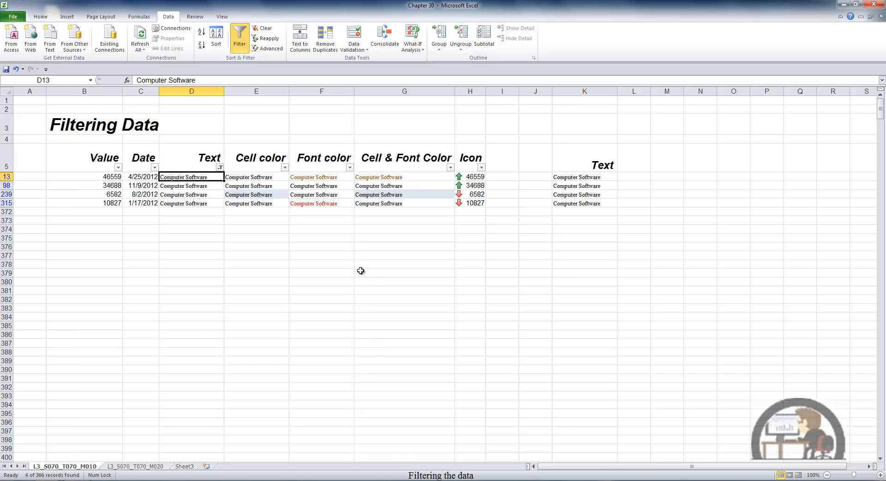
{"action": "left_click", "coordinate": [265, 28]}
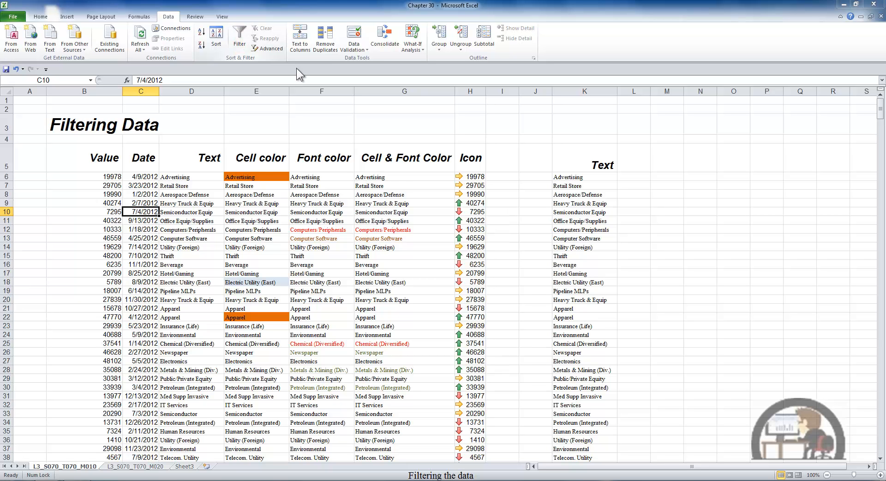
- Filter the Cell color column by the orange fill of cell E6, and clear the filter
{"action": "left_click", "coordinate": [281, 177]}
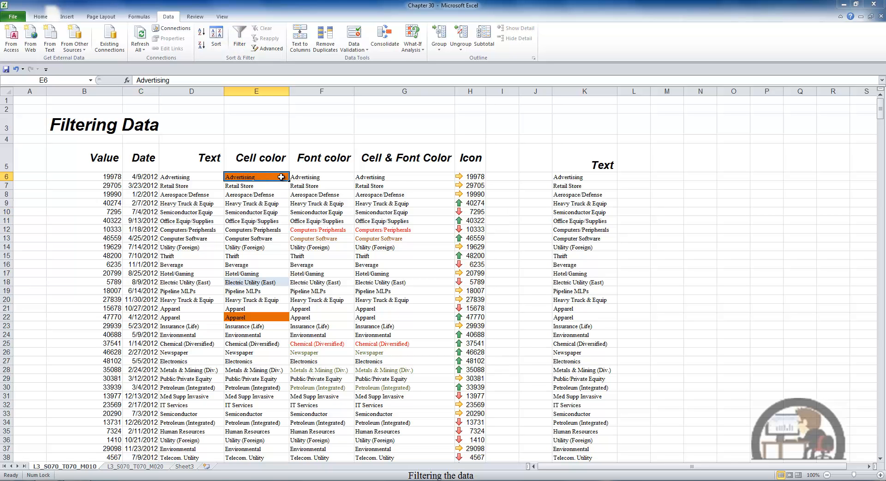
{"action": "right_click", "coordinate": [281, 177]}
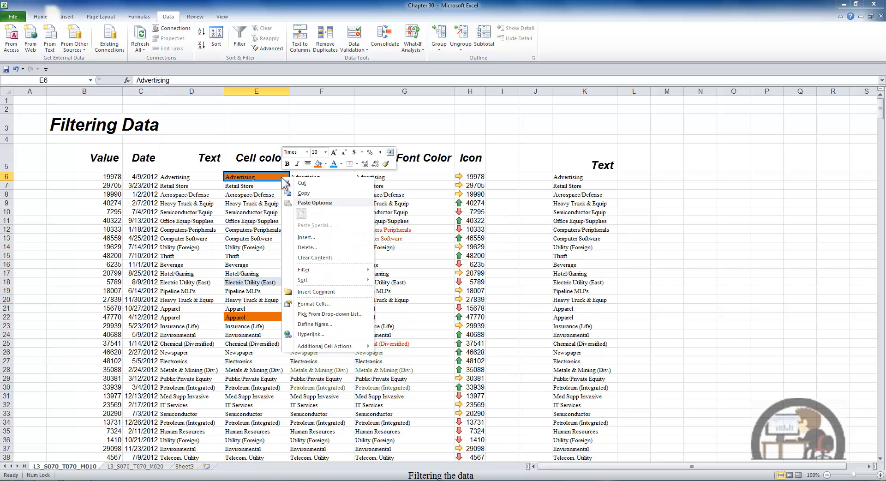
{"action": "mouse_move", "coordinate": [319, 269]}
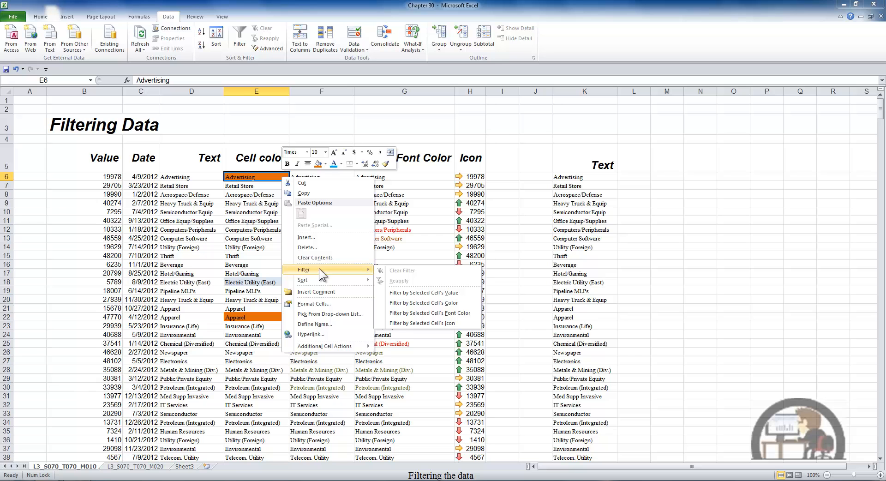
{"action": "left_click", "coordinate": [417, 302]}
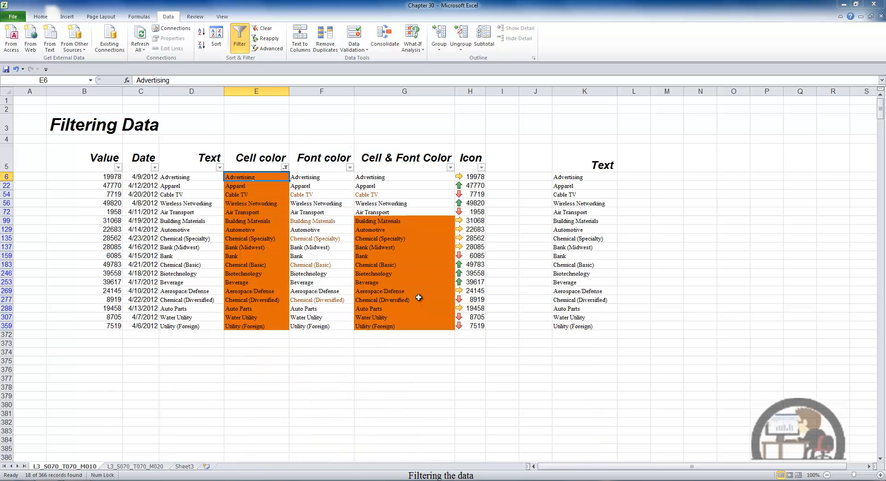
{"action": "left_click", "coordinate": [265, 29]}
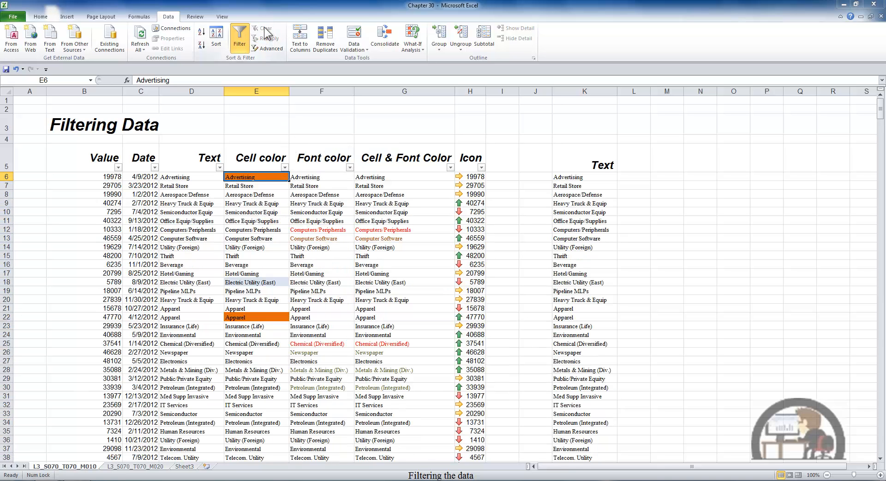
- Filter the Font color column by the red font color of cell F12, and clear the filter
{"action": "left_click", "coordinate": [339, 231]}
{"action": "right_click", "coordinate": [339, 232]}
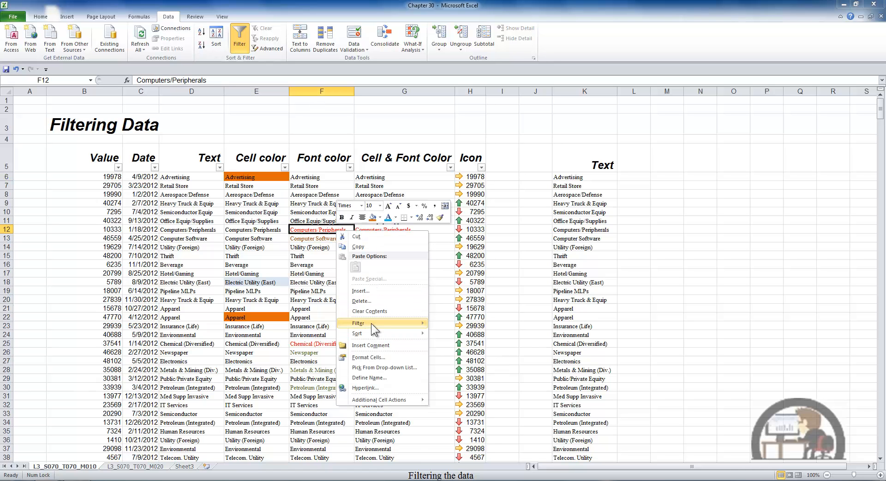
{"action": "mouse_move", "coordinate": [371, 323]}
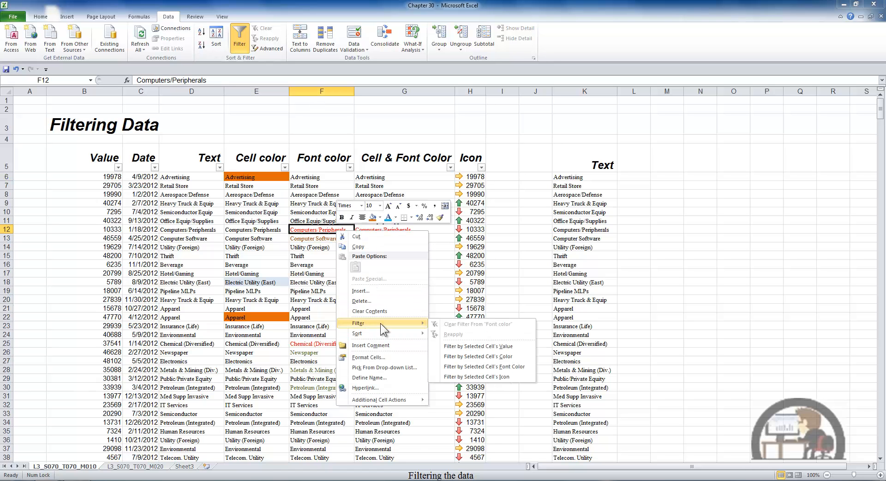
{"action": "left_click", "coordinate": [480, 366]}
{"action": "left_click", "coordinate": [271, 27]}
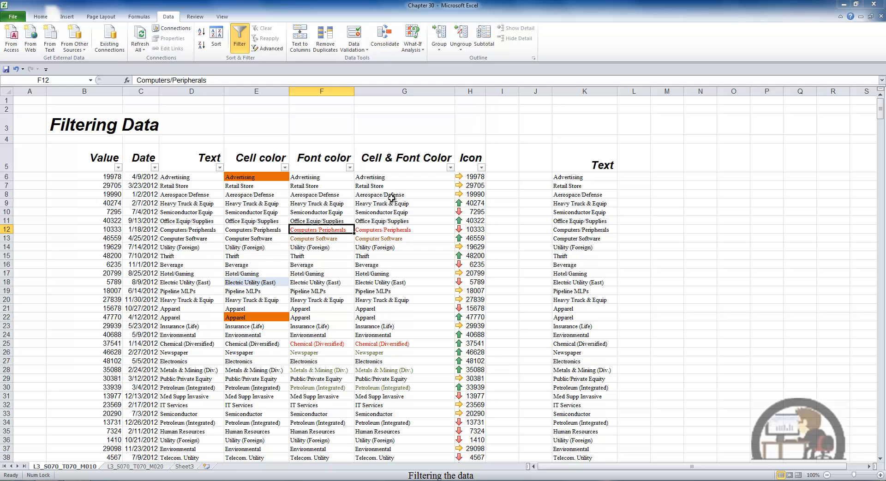
- View the color filter choices of the Cell & Font Color column, and filter the Icon column by cell H7's yellow arrow icon
{"action": "left_click", "coordinate": [450, 168]}
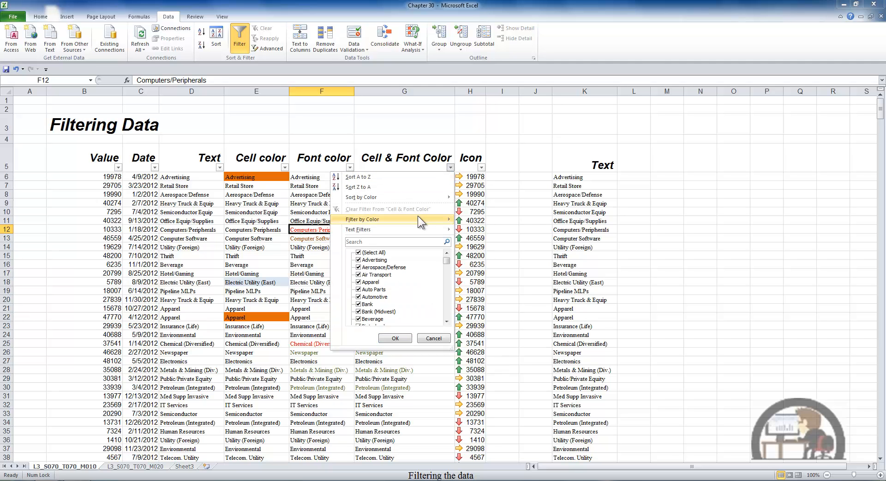
{"action": "mouse_move", "coordinate": [417, 216]}
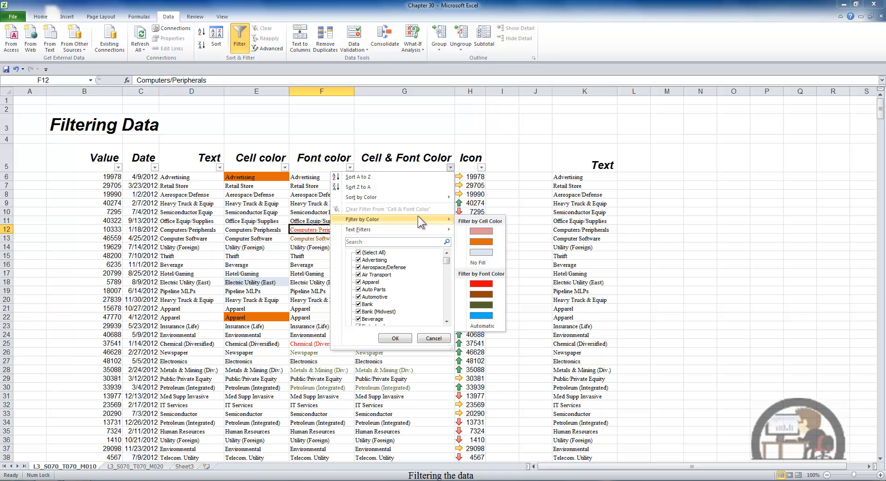
{"action": "left_click", "coordinate": [479, 185]}
{"action": "right_click", "coordinate": [478, 185]}
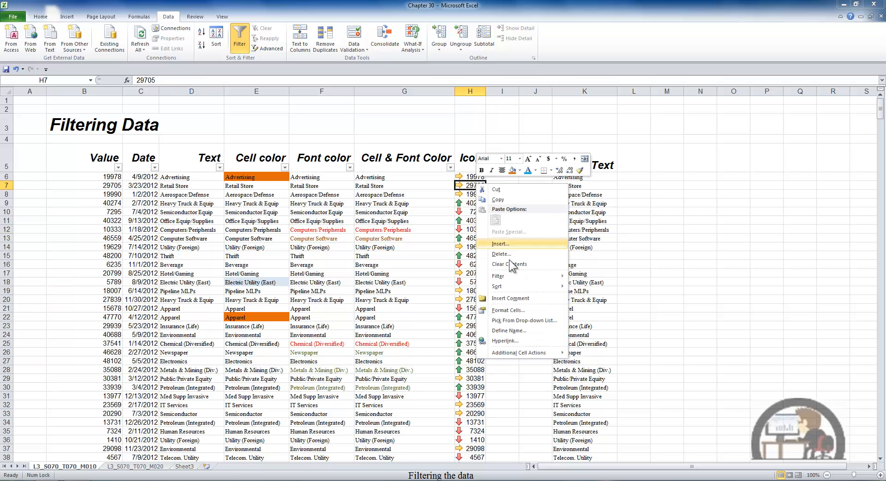
{"action": "mouse_move", "coordinate": [507, 278]}
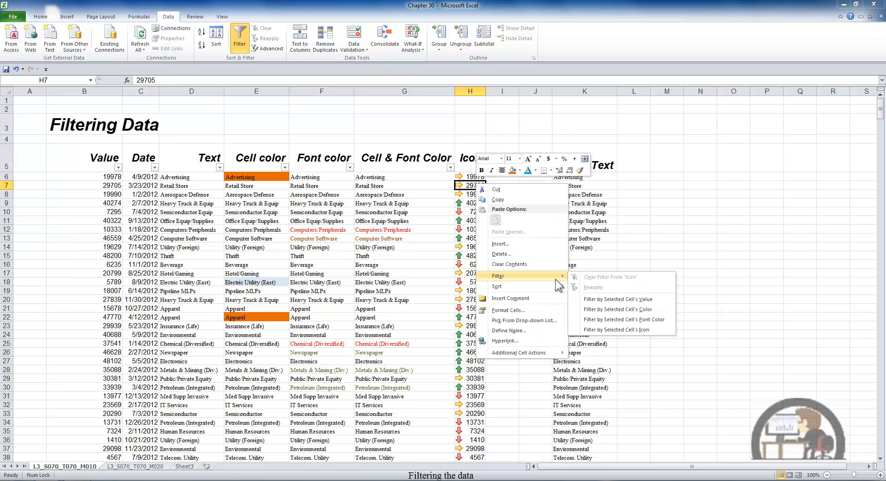
{"action": "left_click", "coordinate": [630, 329]}
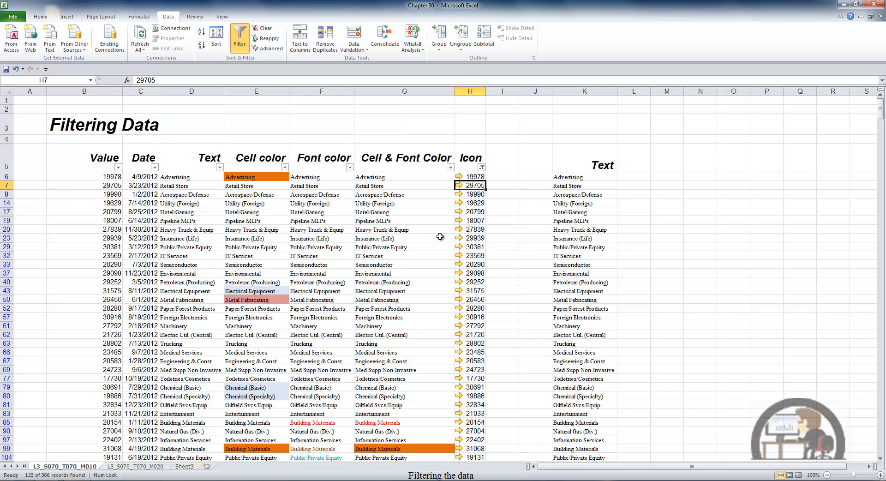
{"action": "key", "text": "Up"}
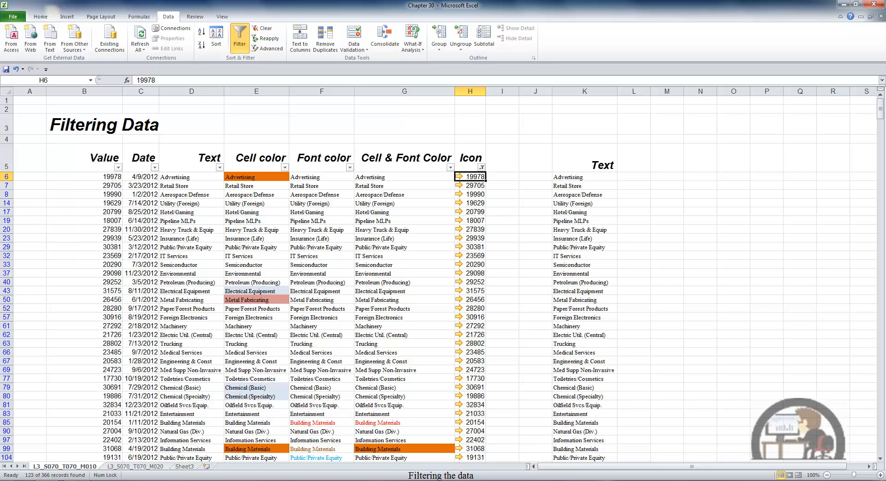